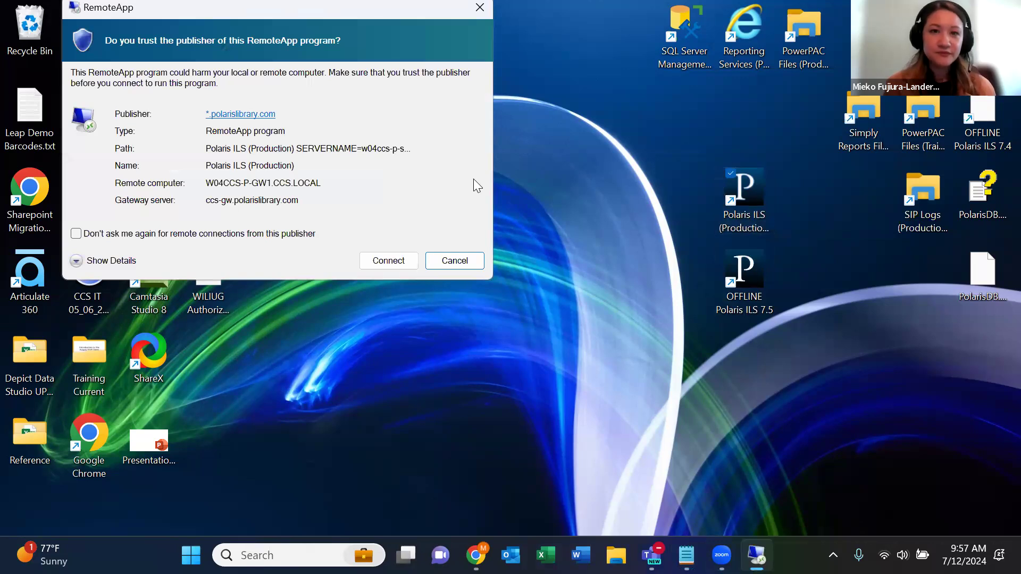
- Trust the Polaris RemoteApp publisher and sign in to Windows Security with the account password
{"action": "left_click", "coordinate": [410, 262]}
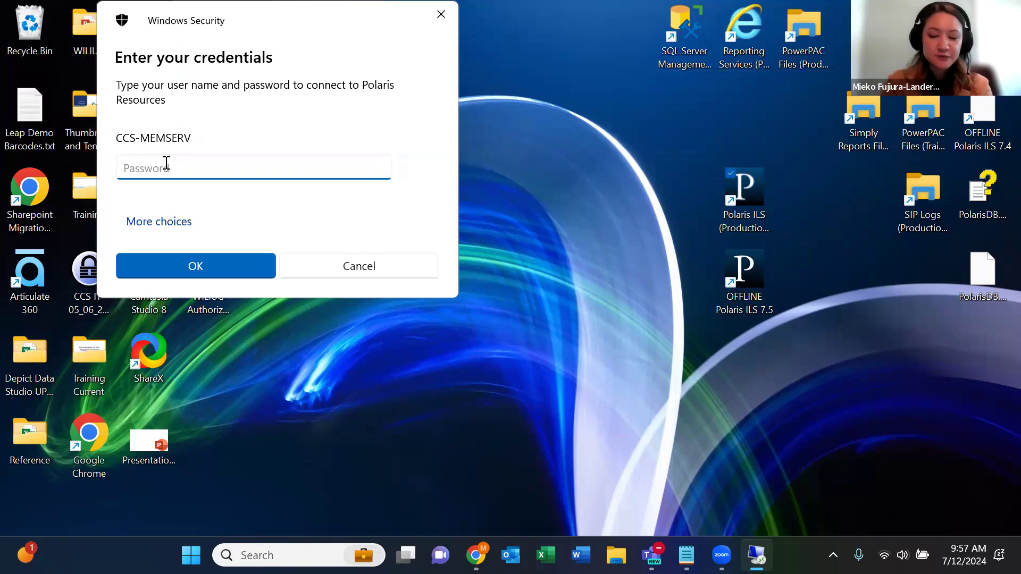
{"action": "type", "text": "********"}
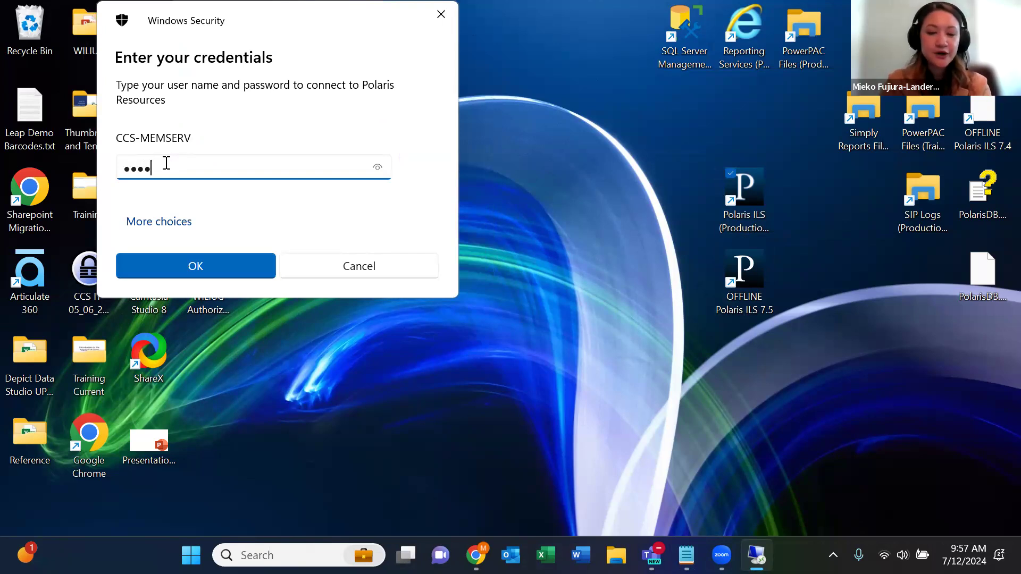
{"action": "type", "text": "*"}
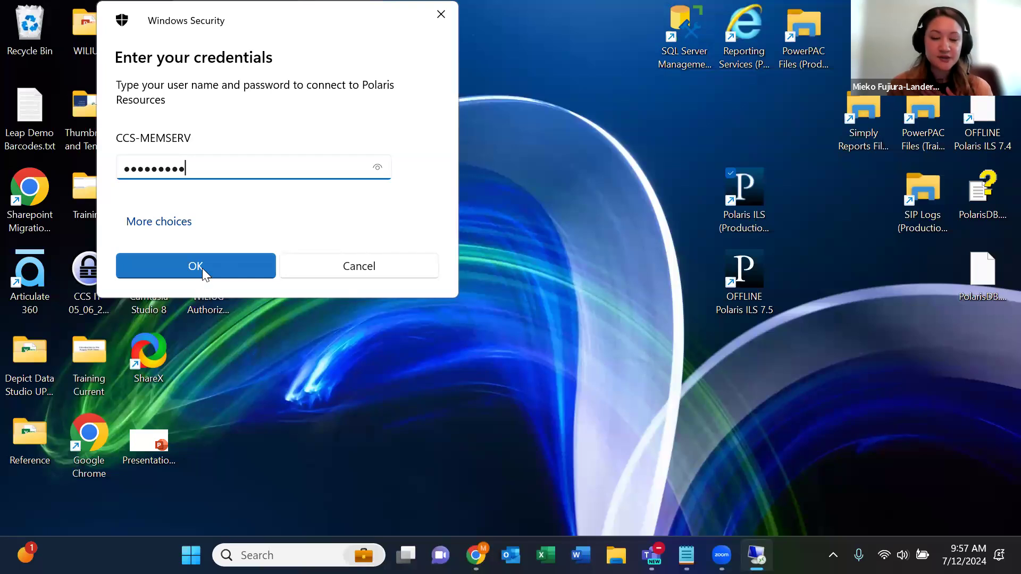
{"action": "left_click", "coordinate": [203, 268]}
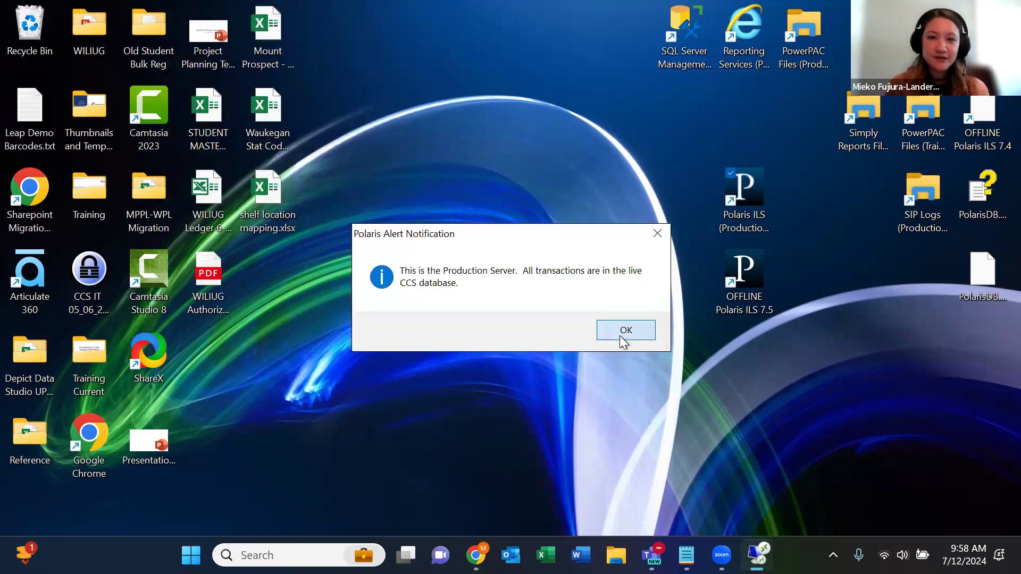
- Dismiss the Production Server alert and log on with Work off-line under the staff user name
{"action": "left_click", "coordinate": [620, 336]}
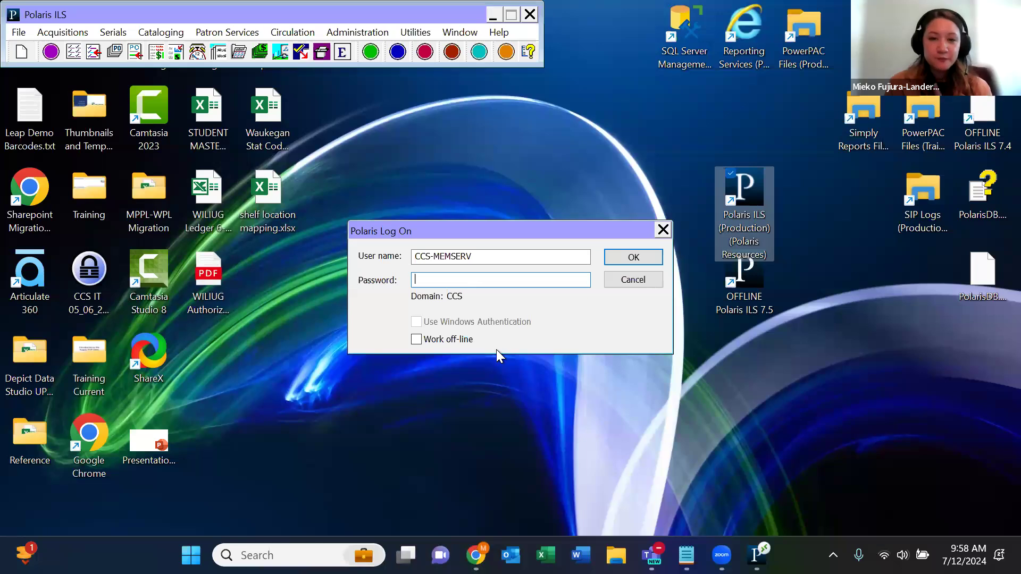
{"action": "left_click", "coordinate": [416, 343]}
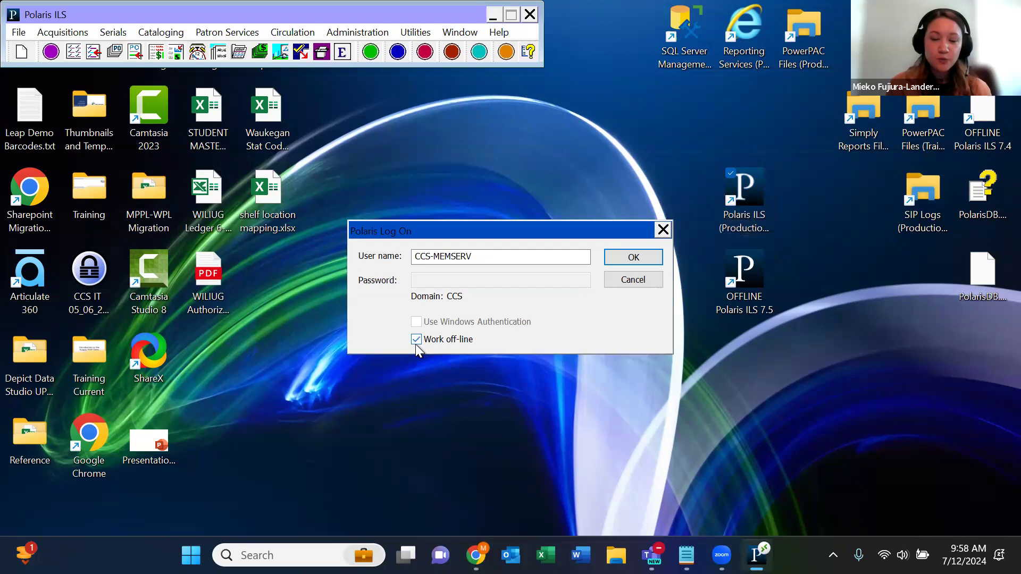
{"action": "left_click_drag", "start_coordinate": [558, 257], "coordinate": [402, 261]}
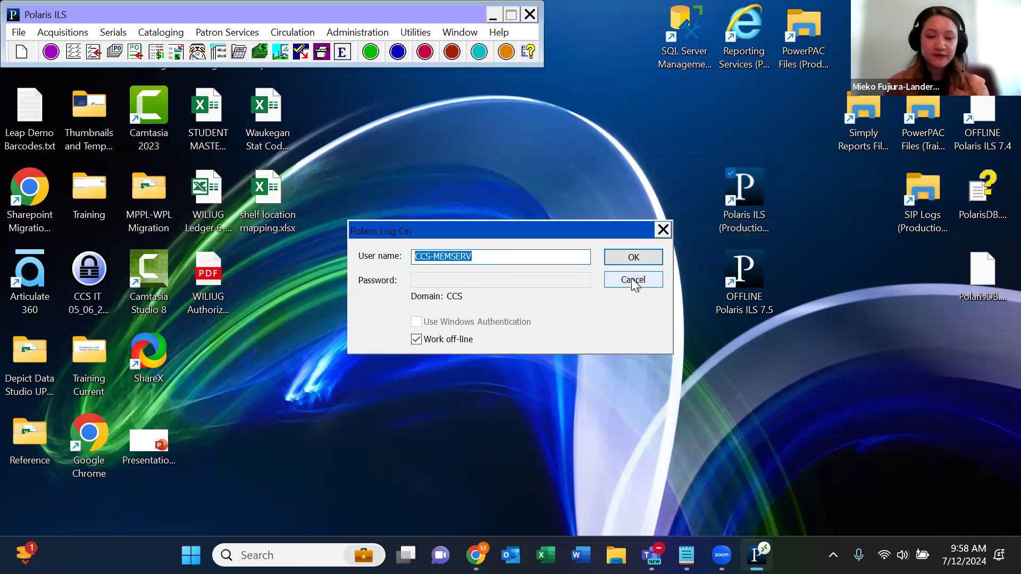
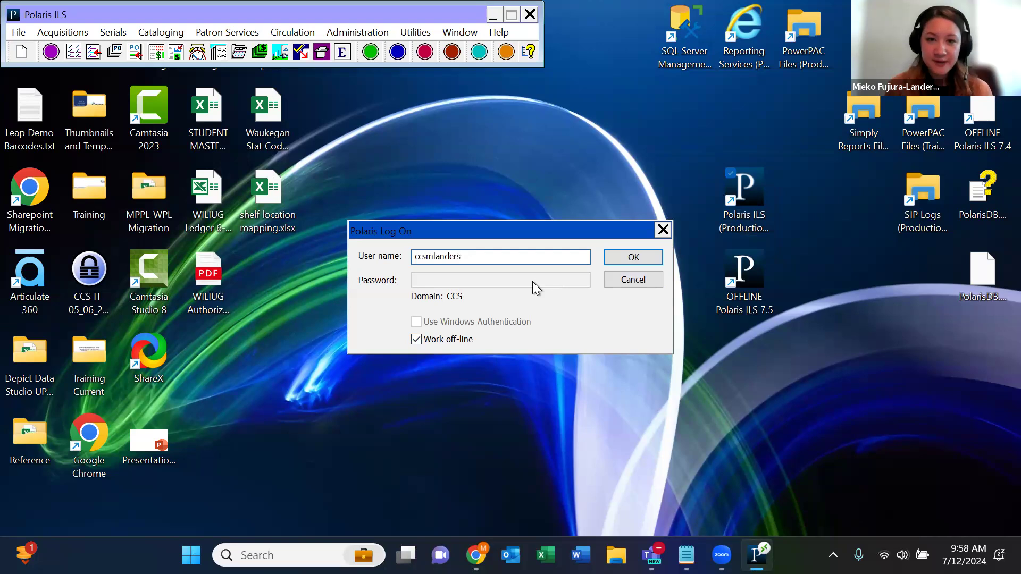
{"action": "left_click", "coordinate": [622, 260]}
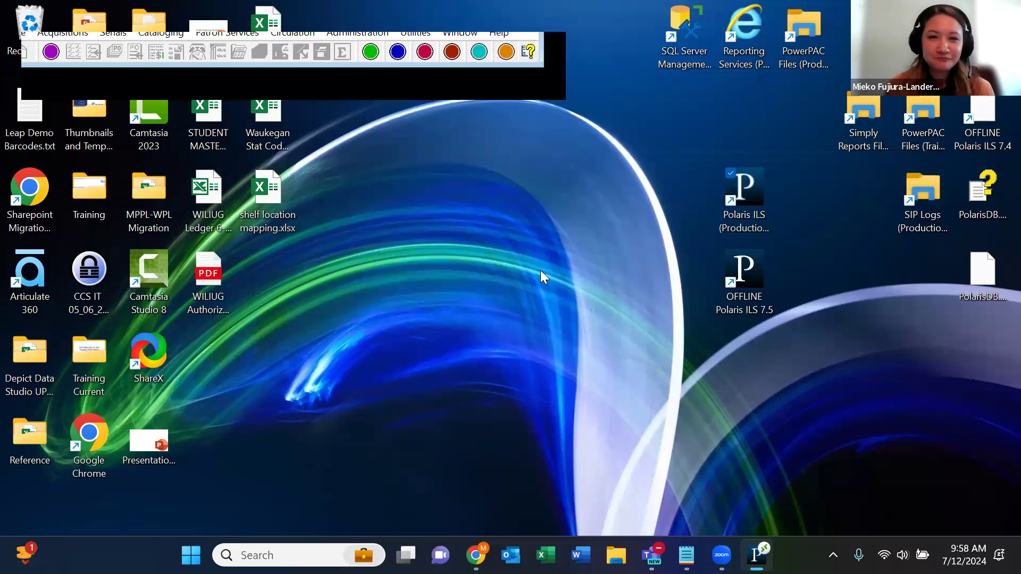
{"action": "left_click_drag", "start_coordinate": [180, 17], "coordinate": [483, 164]}
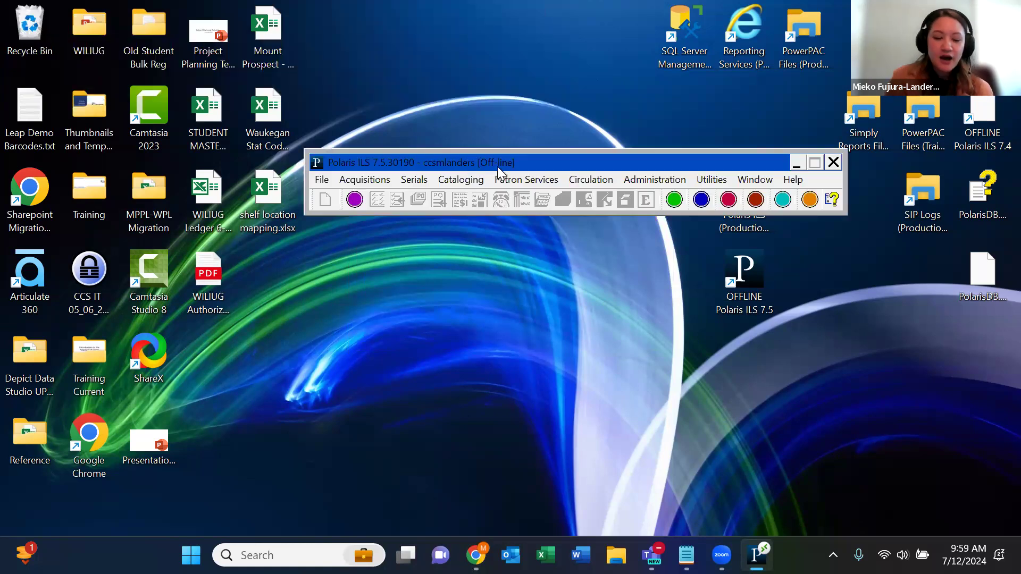
- Browse the Cataloging and other menus' offline functions, then choose Circulation > Check Out
{"action": "left_click", "coordinate": [484, 180]}
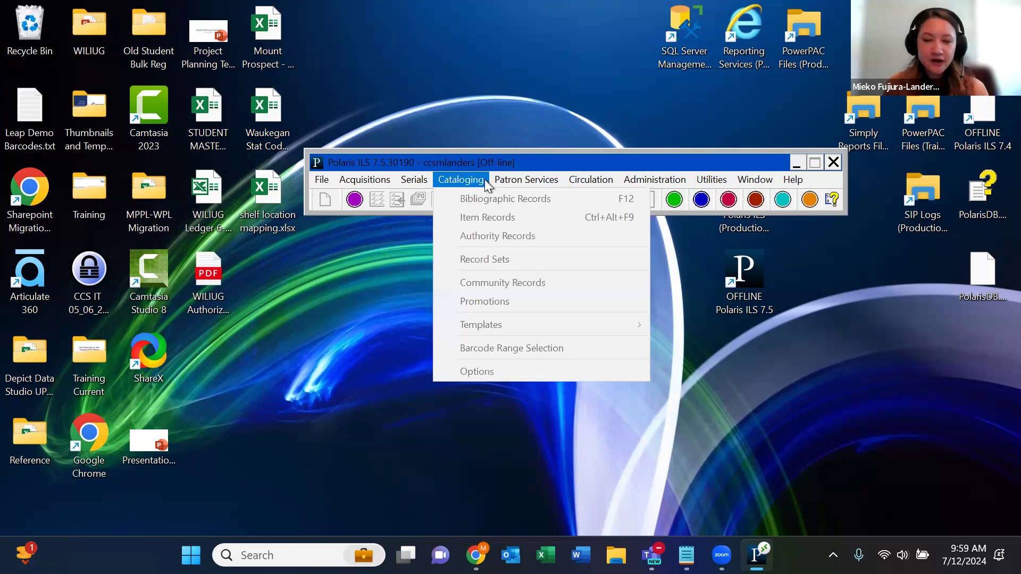
{"action": "mouse_move", "coordinate": [497, 180]}
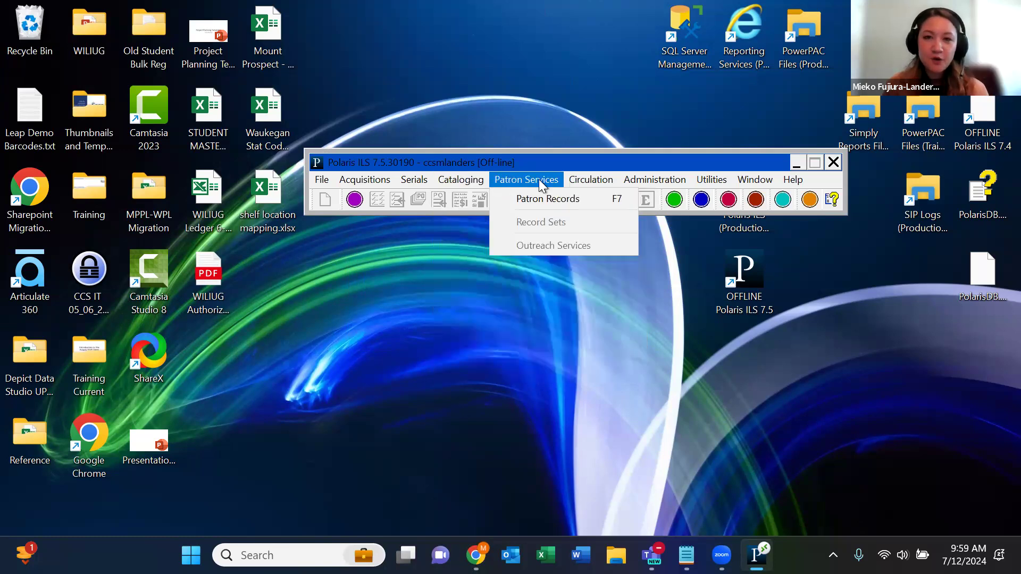
{"action": "mouse_move", "coordinate": [580, 179]}
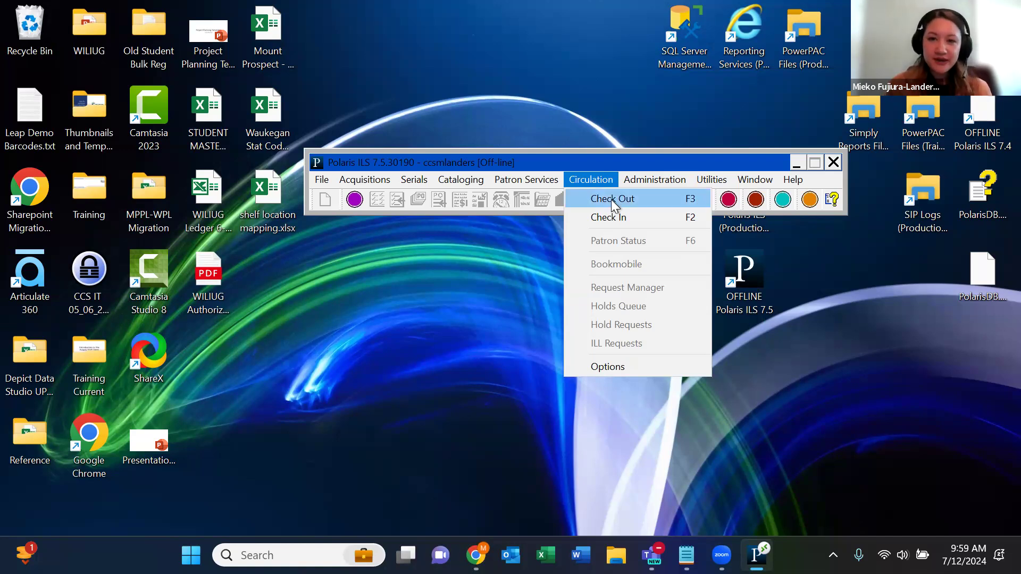
{"action": "left_click", "coordinate": [615, 203]}
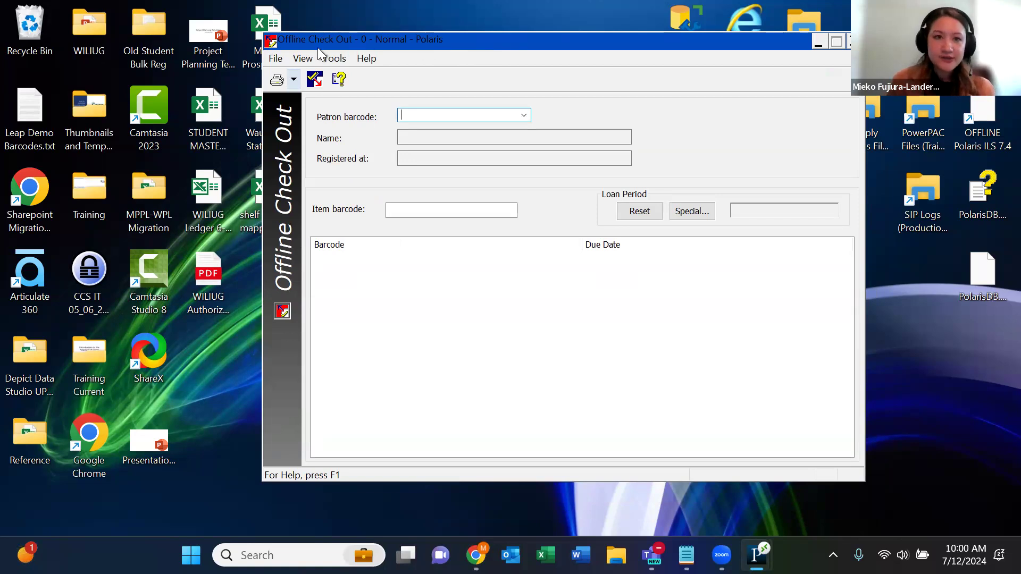
{"action": "left_click", "coordinate": [340, 60]}
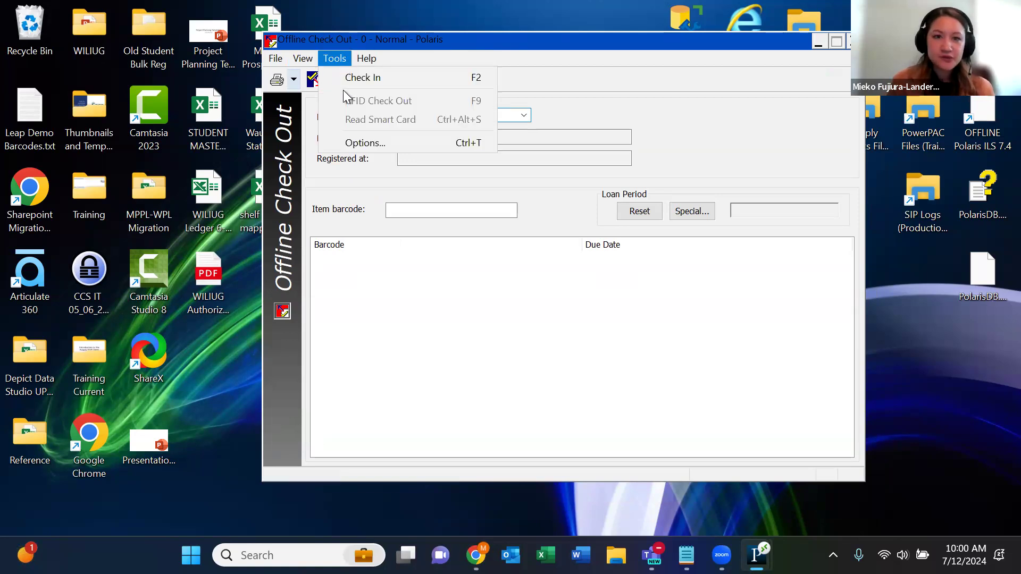
{"action": "left_click", "coordinate": [375, 145]}
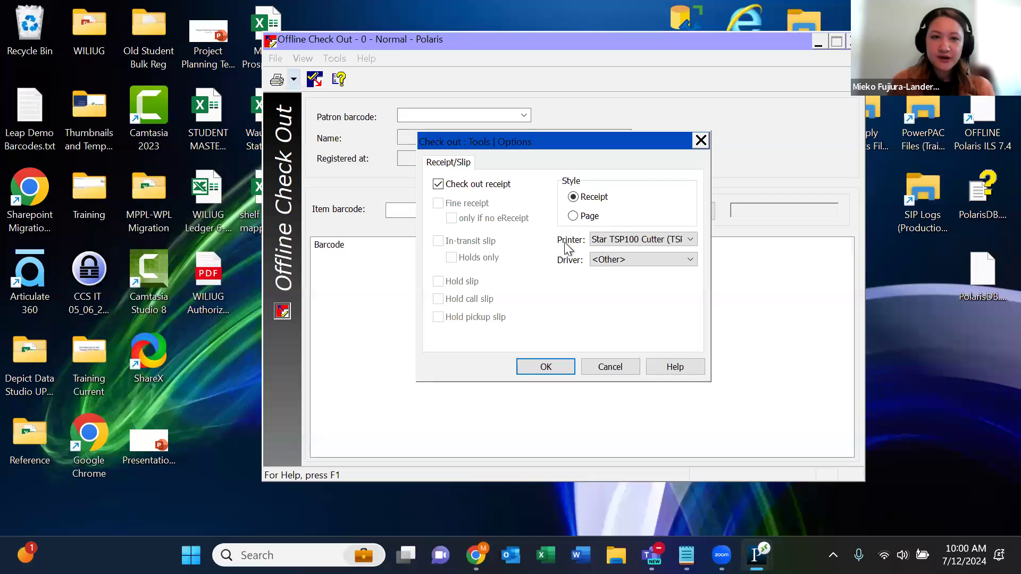
{"action": "left_click", "coordinate": [689, 240]}
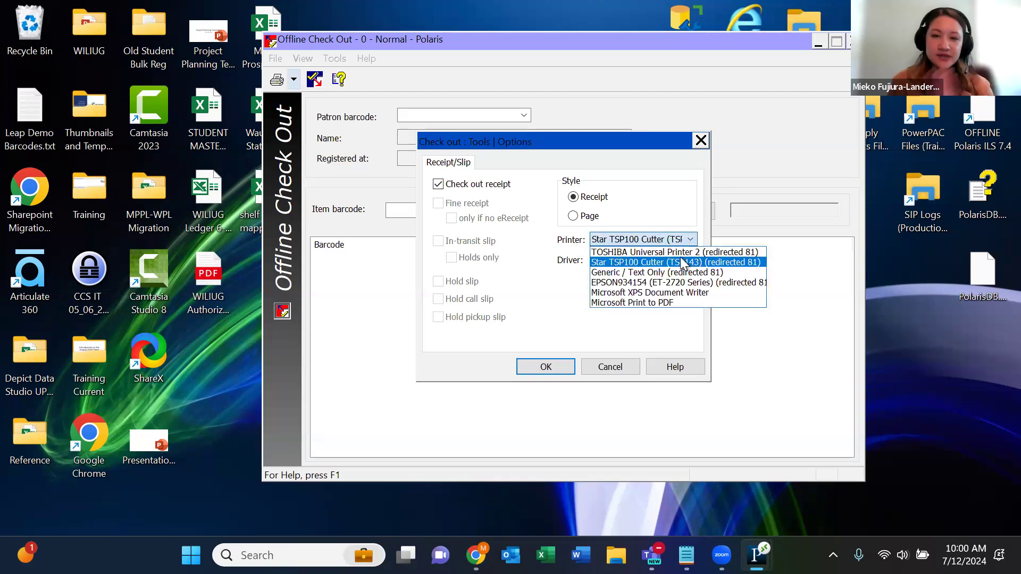
{"action": "left_click", "coordinate": [675, 260]}
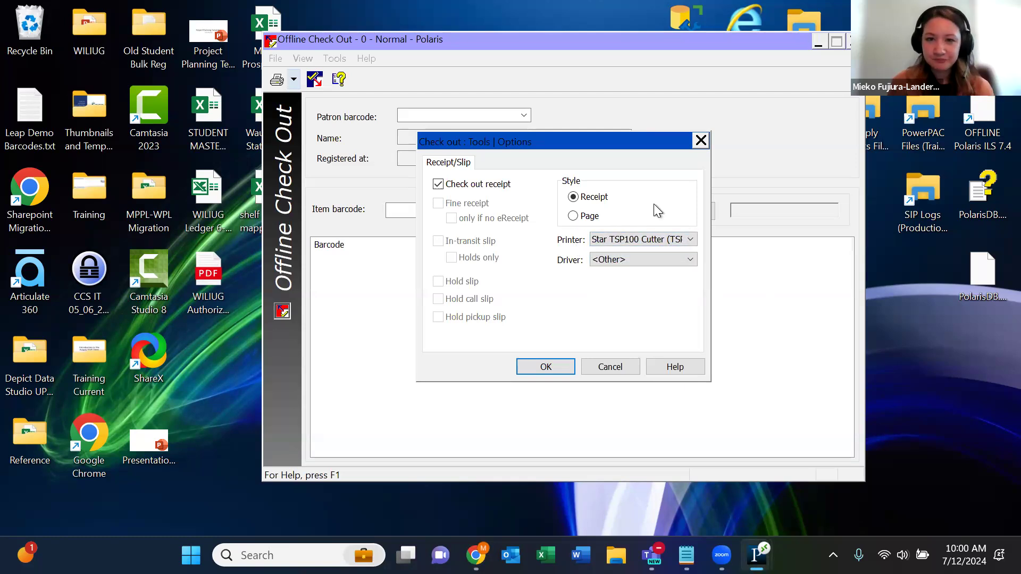
{"action": "left_click", "coordinate": [565, 365]}
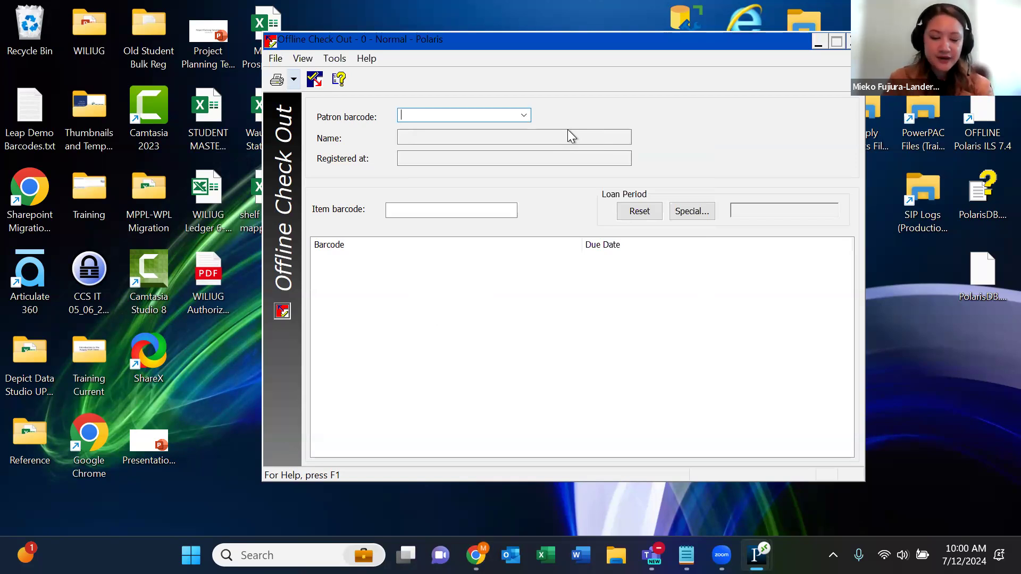
- Enter the test patron's barcode in the Patron barcode field to load their record
{"action": "type", "text": "mfltest2"}
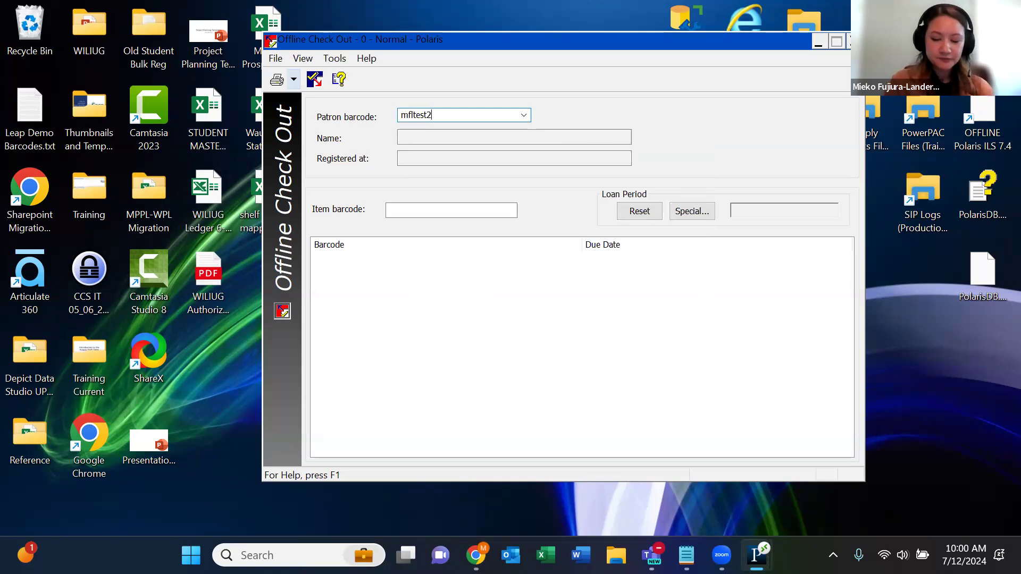
{"action": "key", "text": "Return"}
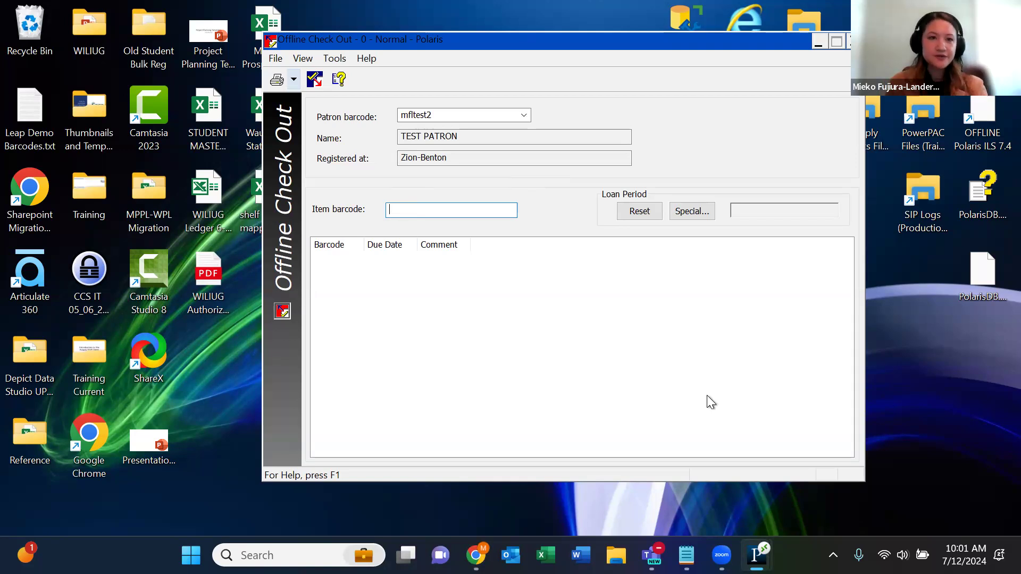
- Check out item CCS1216 to the patron by pasting its barcode from Notepad
{"action": "key", "text": "alt+Tab"}
{"action": "key", "text": "shift+End"}
{"action": "key", "text": "ctrl+c"}
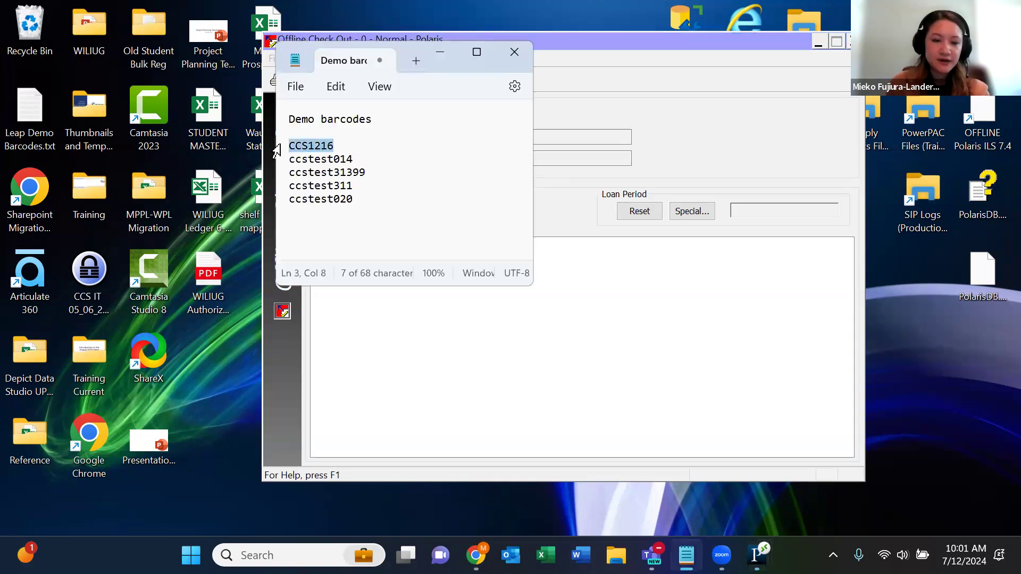
{"action": "left_click", "coordinate": [451, 57]}
{"action": "left_click", "coordinate": [440, 208]}
{"action": "key", "text": "ctrl+v"}
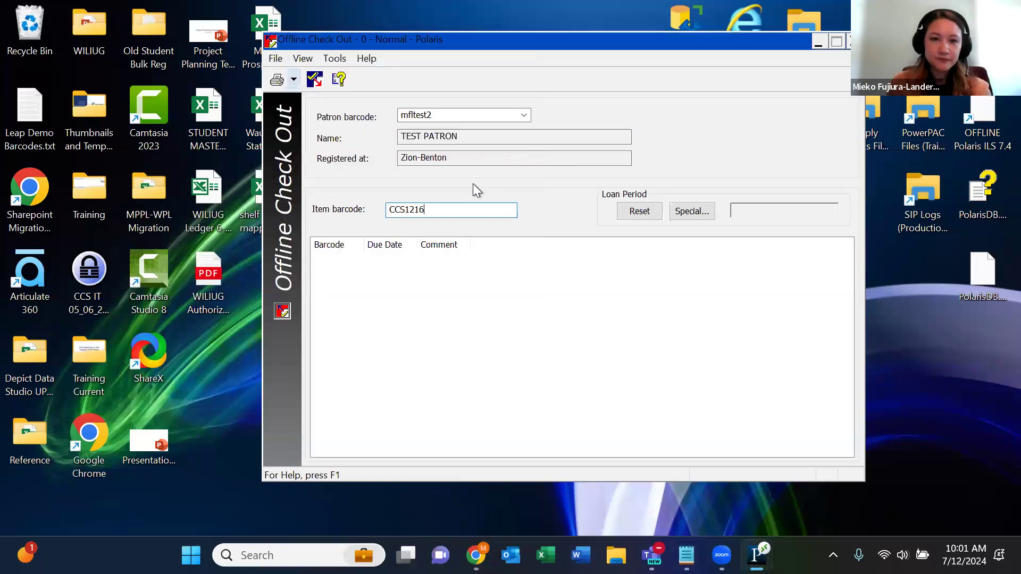
{"action": "key", "text": "Return"}
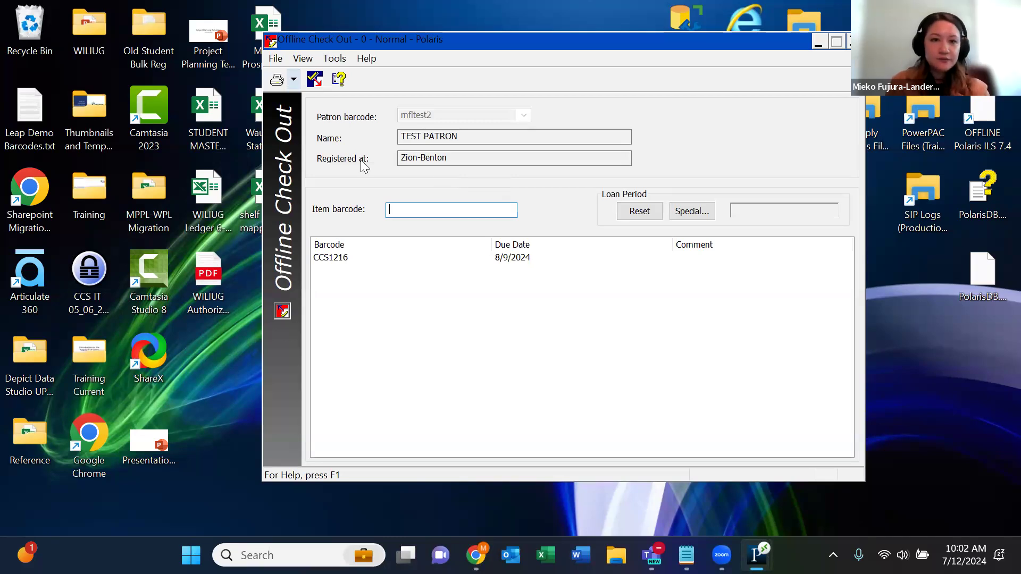
- Check out item ccstest014, due 8/9/2024, and bring up the Special loan settings
{"action": "key", "text": "alt+Tab"}
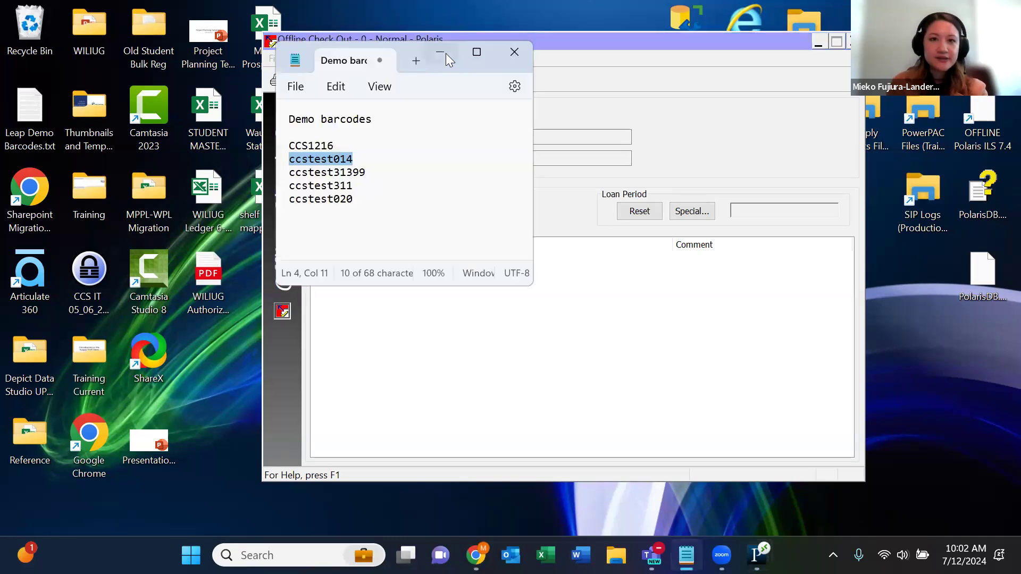
{"action": "left_click", "coordinate": [441, 52]}
{"action": "type", "text": "ccstest014"}
{"action": "key", "text": "Return"}
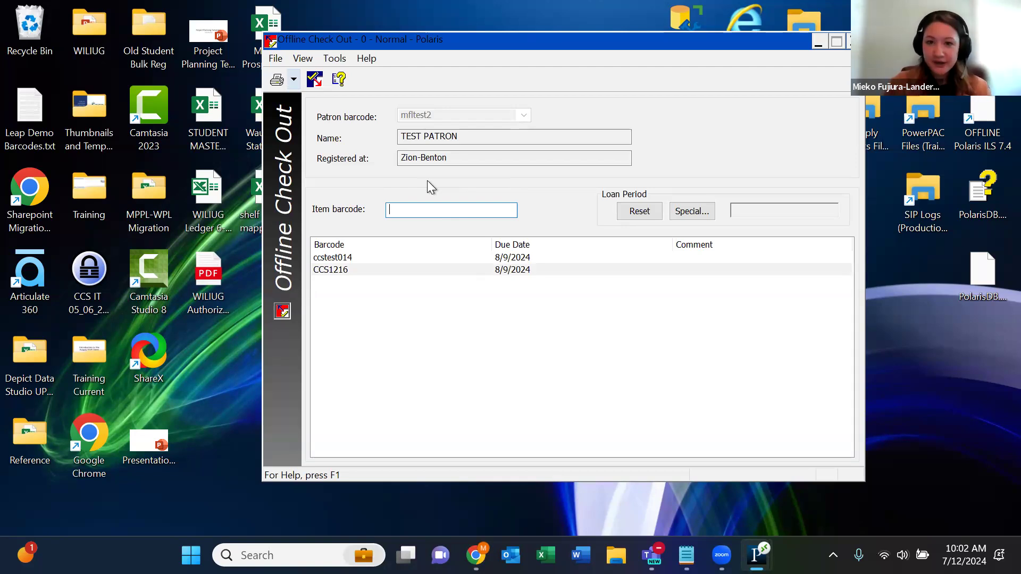
{"action": "left_click", "coordinate": [688, 214]}
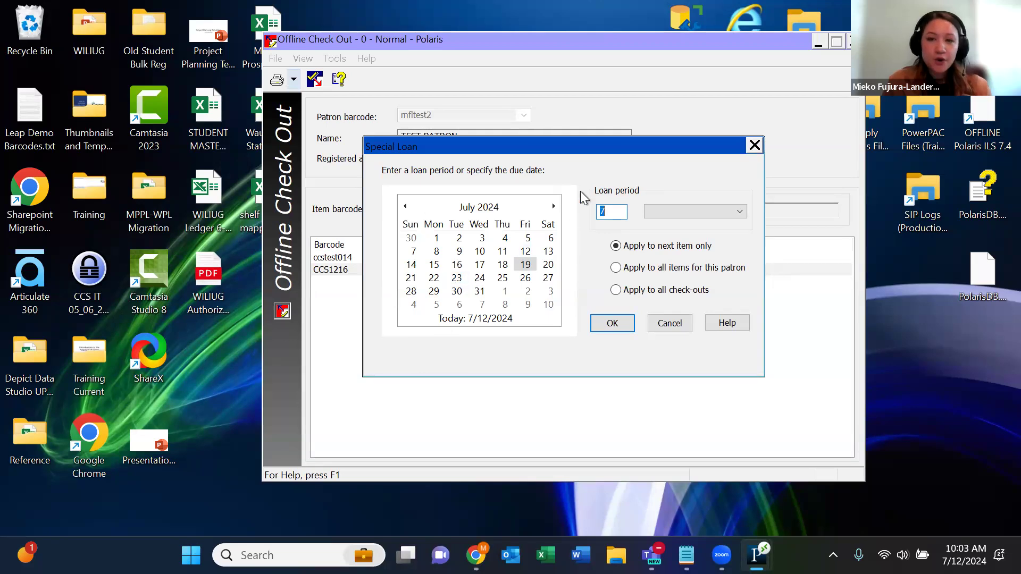
- Change the special loan period from 7 to 14 days, applied to all items for this patron
{"action": "key", "text": "BackSpace"}
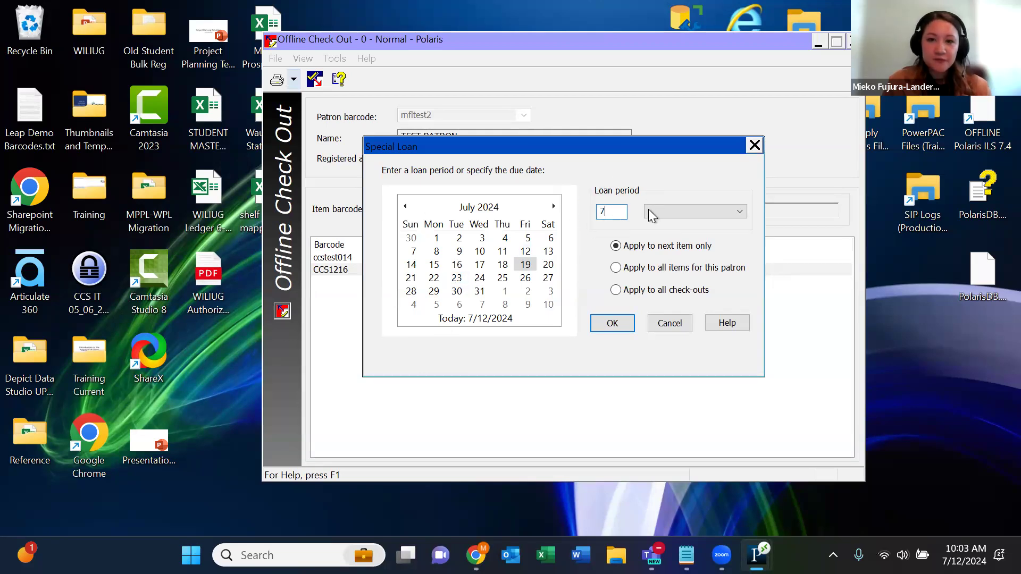
{"action": "type", "text": "14"}
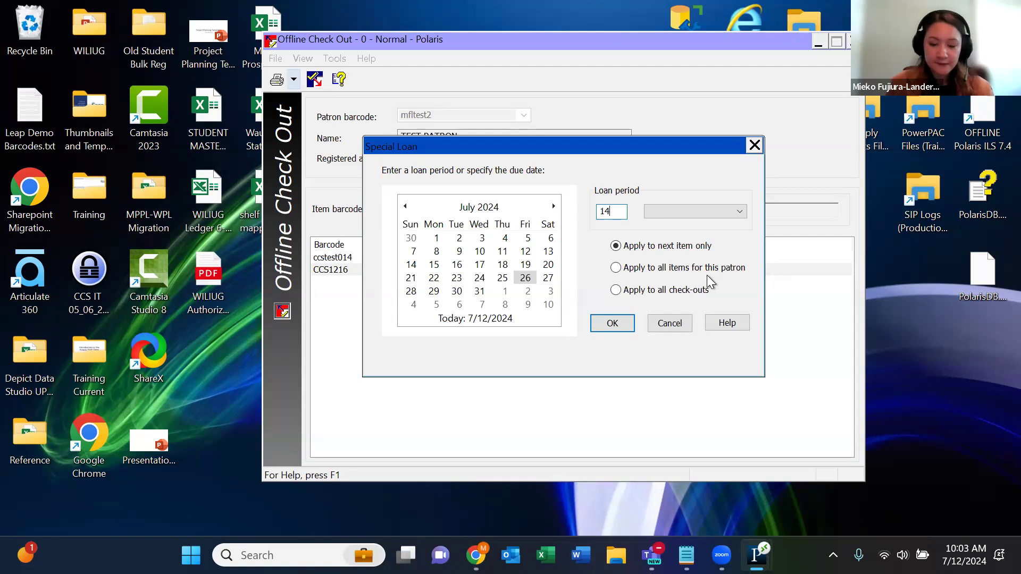
{"action": "left_click", "coordinate": [616, 269]}
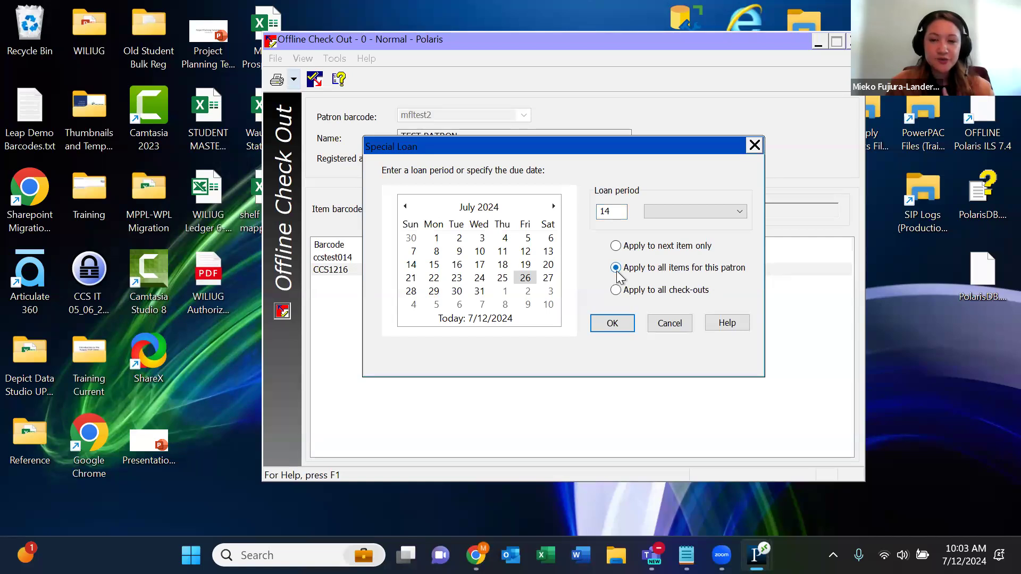
{"action": "left_click", "coordinate": [622, 325]}
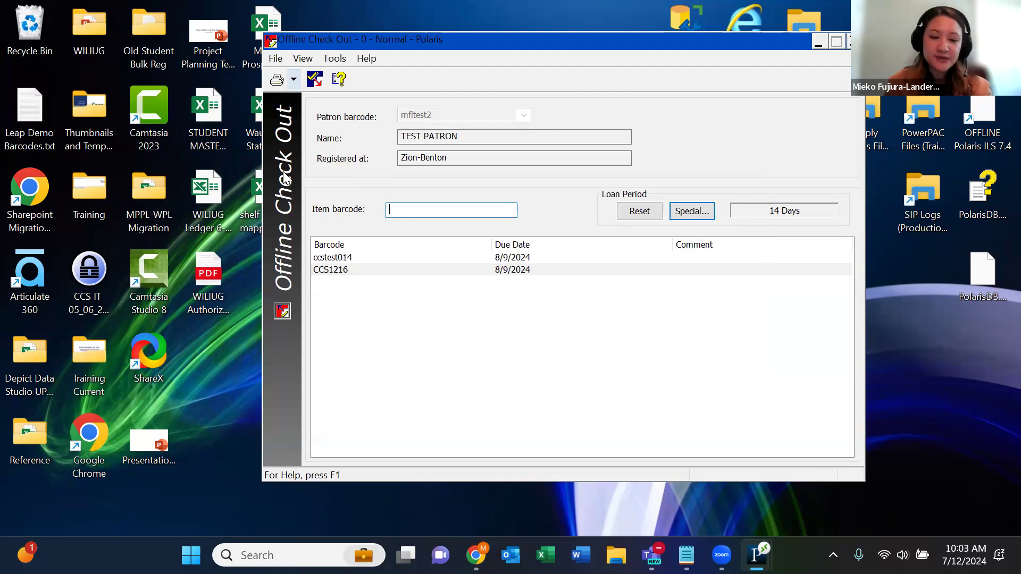
- Check out item ccstest31399 with its barcode pasted from Notepad, due 7/26/2024
{"action": "key", "text": "alt+Tab"}
{"action": "left_click", "coordinate": [446, 58]}
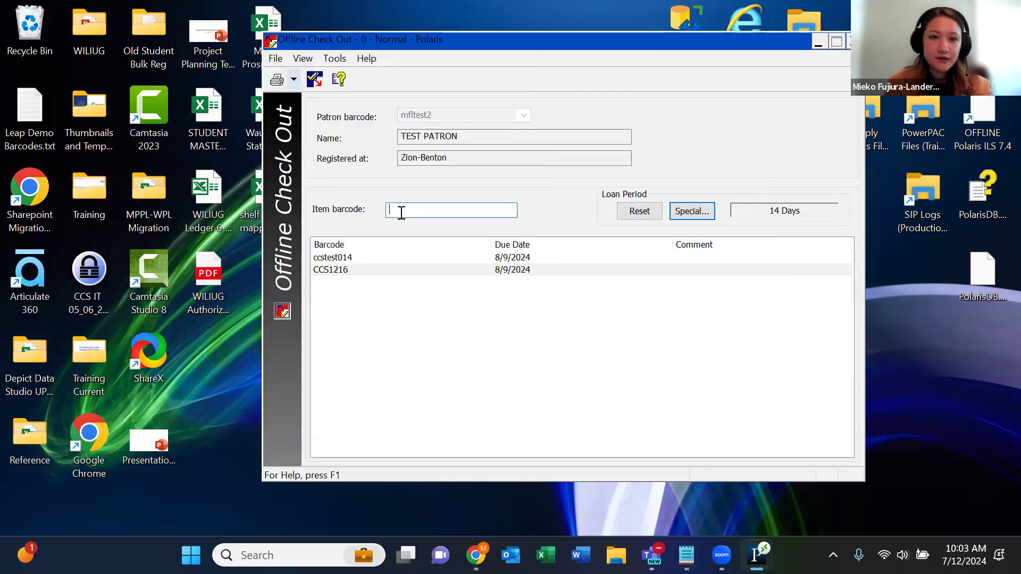
{"action": "type", "text": "ccstest31399"}
{"action": "key", "text": "Return"}
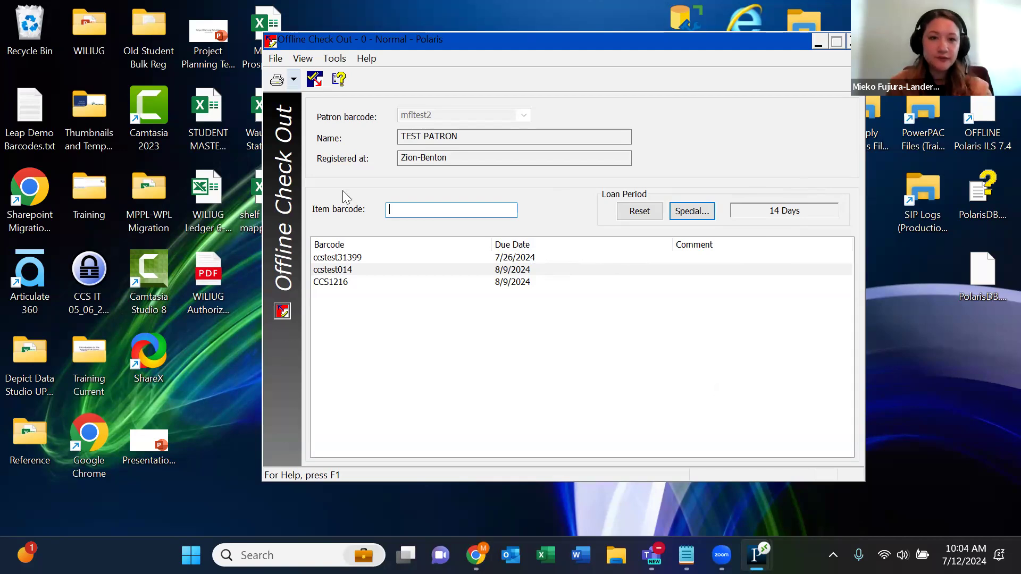
- Check out item ccstest311 with its barcode pasted from Notepad
{"action": "key", "text": "alt+Tab"}
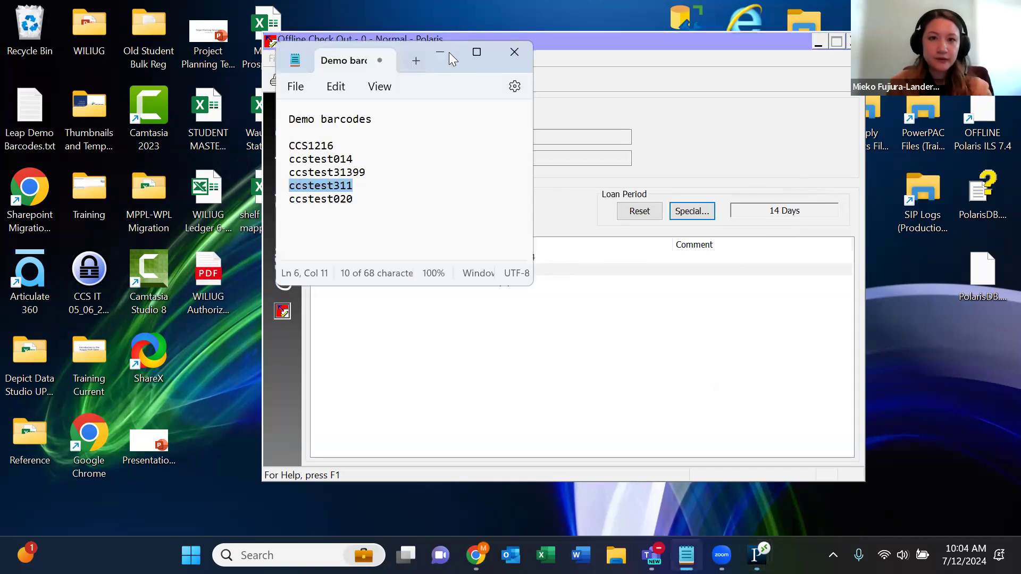
{"action": "left_click", "coordinate": [447, 53]}
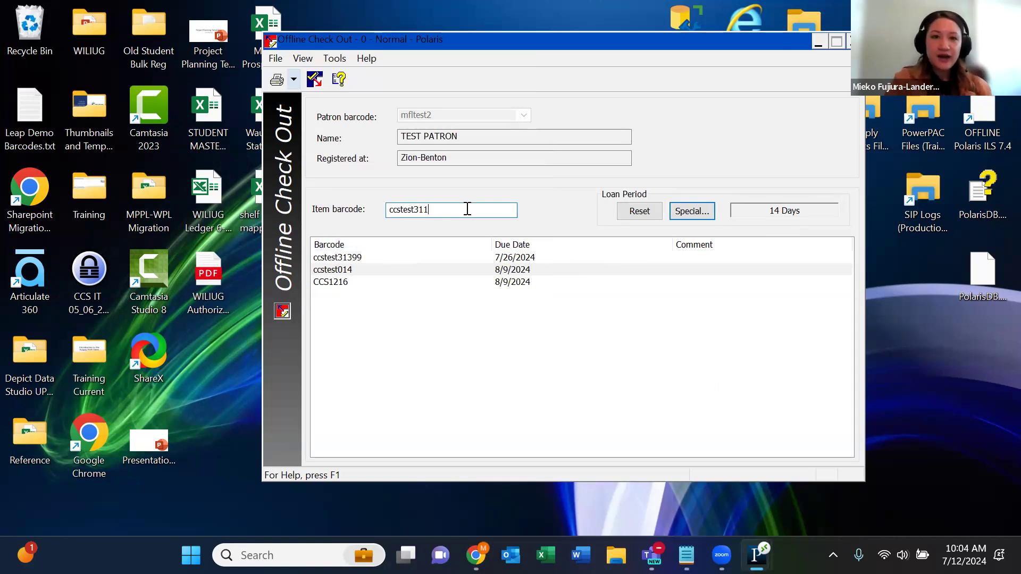
{"action": "key", "text": "Return"}
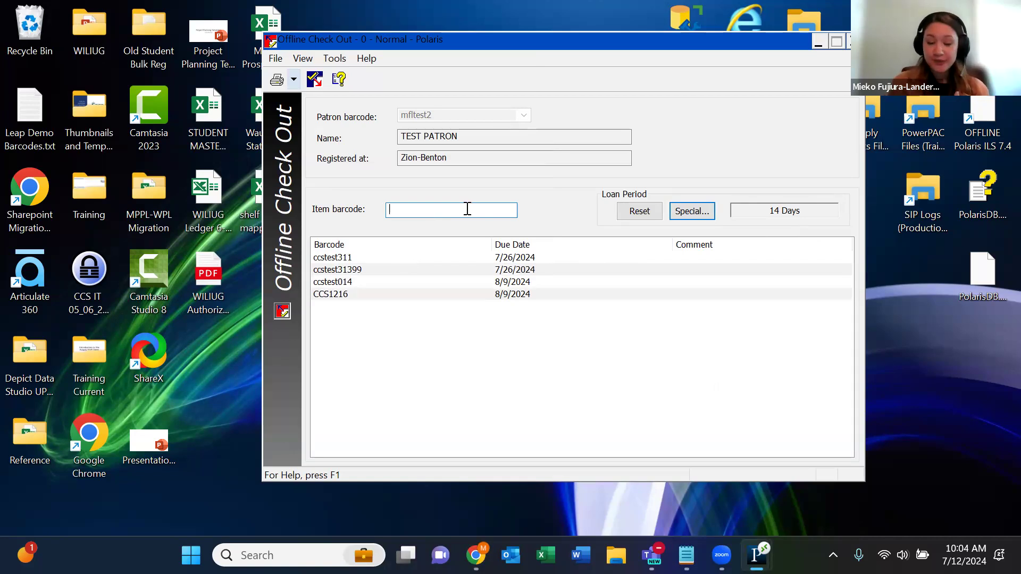
- Reset to the default loan, check out ccstest020 due 8/9/2024, then clear the patron with Ctrl+S
{"action": "left_click", "coordinate": [634, 212]}
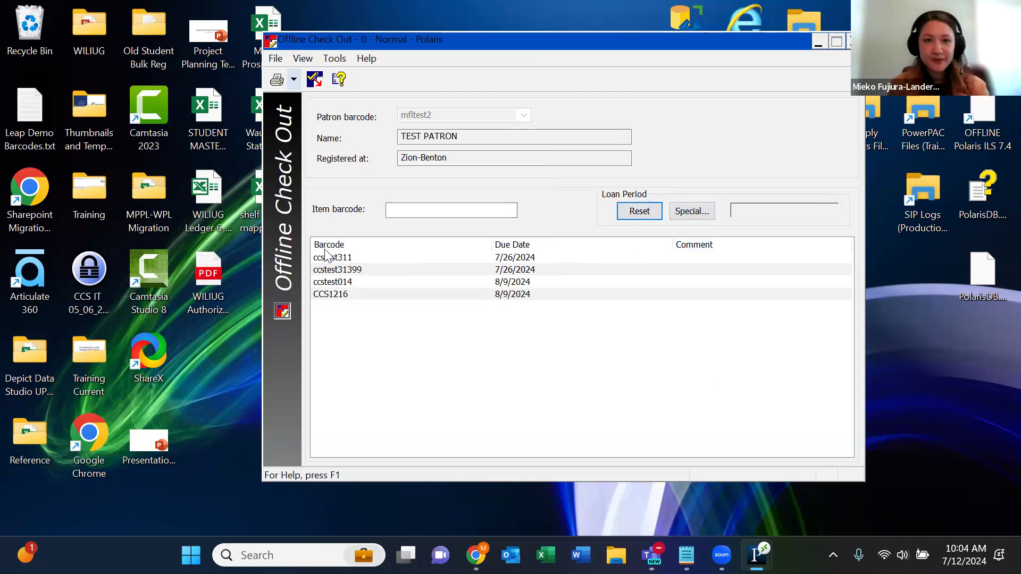
{"action": "key", "text": "alt+Tab"}
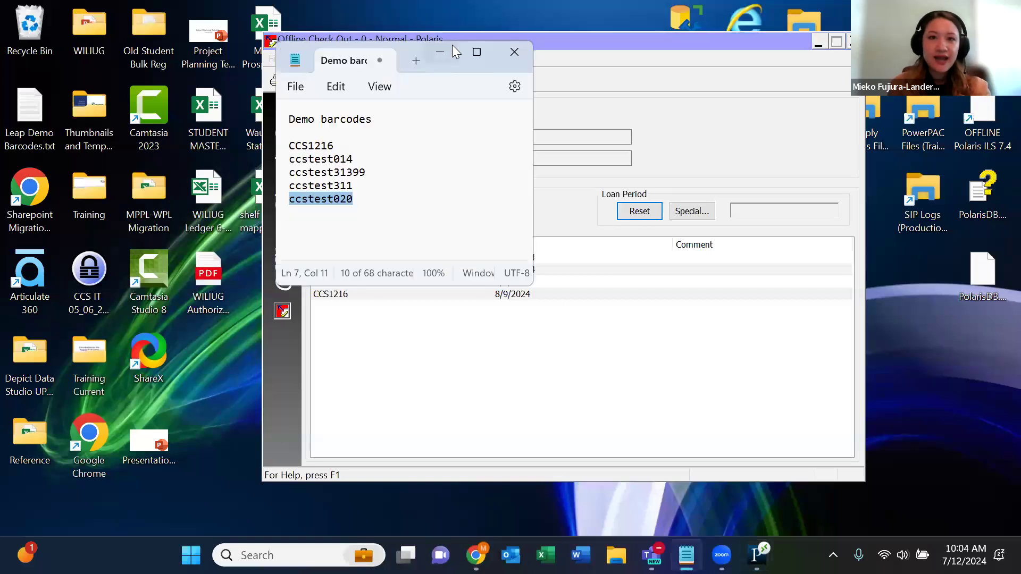
{"action": "key", "text": "alt+Tab"}
{"action": "left_click", "coordinate": [439, 210]}
{"action": "type", "text": "ccstest020"}
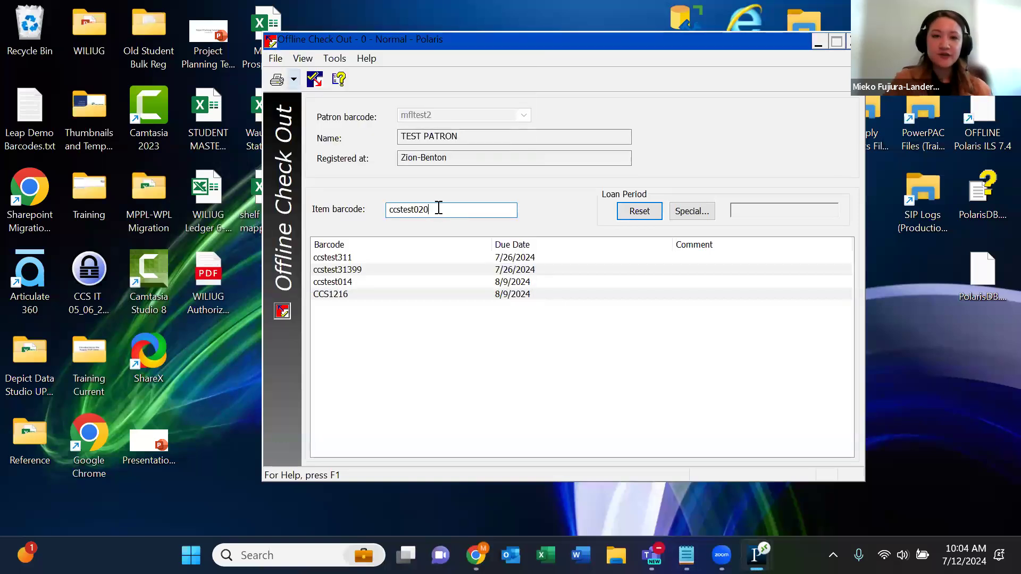
{"action": "key", "text": "Return"}
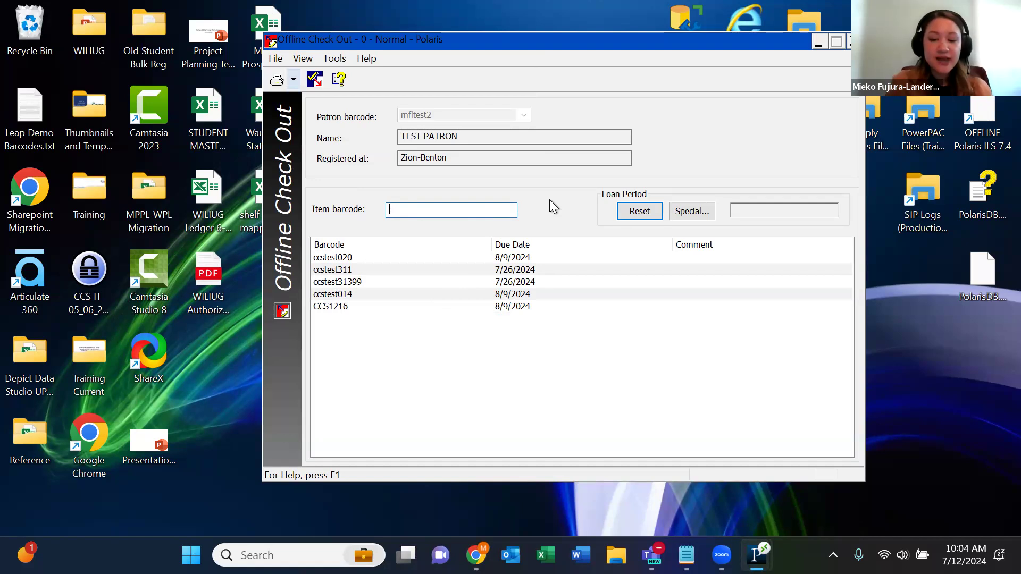
{"action": "key", "text": "ctrl+s"}
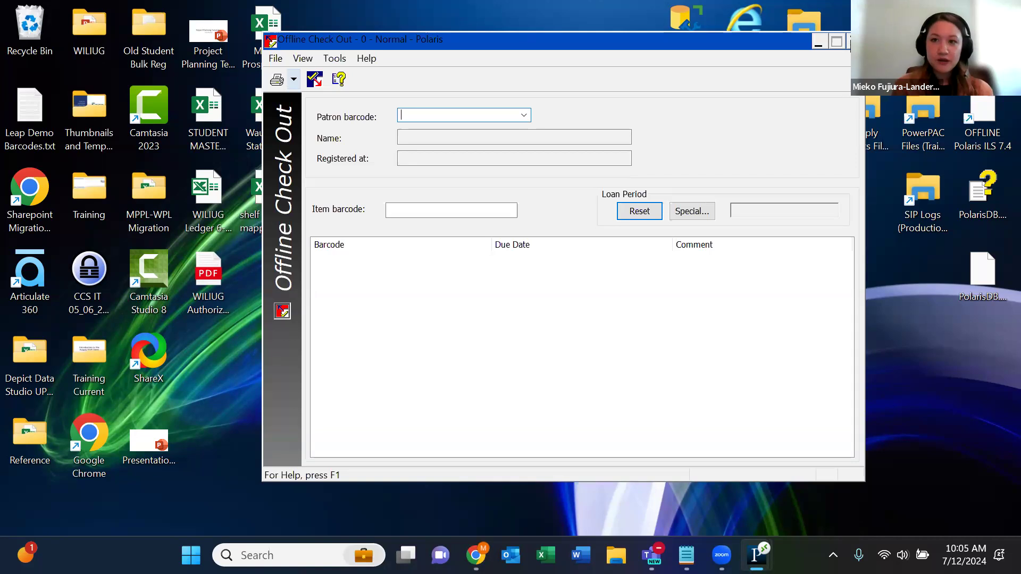
- Close Offline Check Out, then use File > Log Off and confirm closing open windows
{"action": "left_click", "coordinate": [849, 41]}
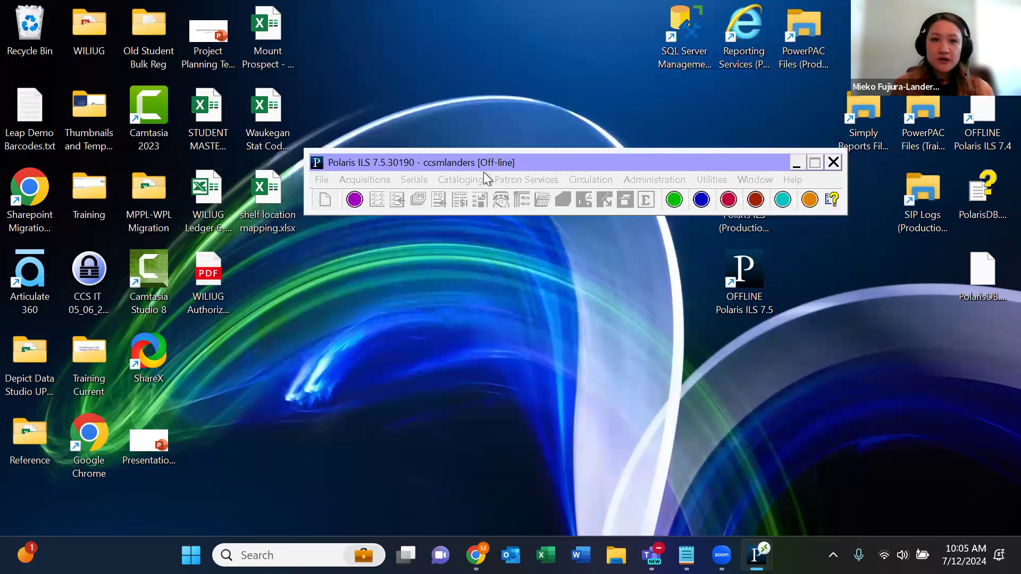
{"action": "left_click", "coordinate": [326, 181]}
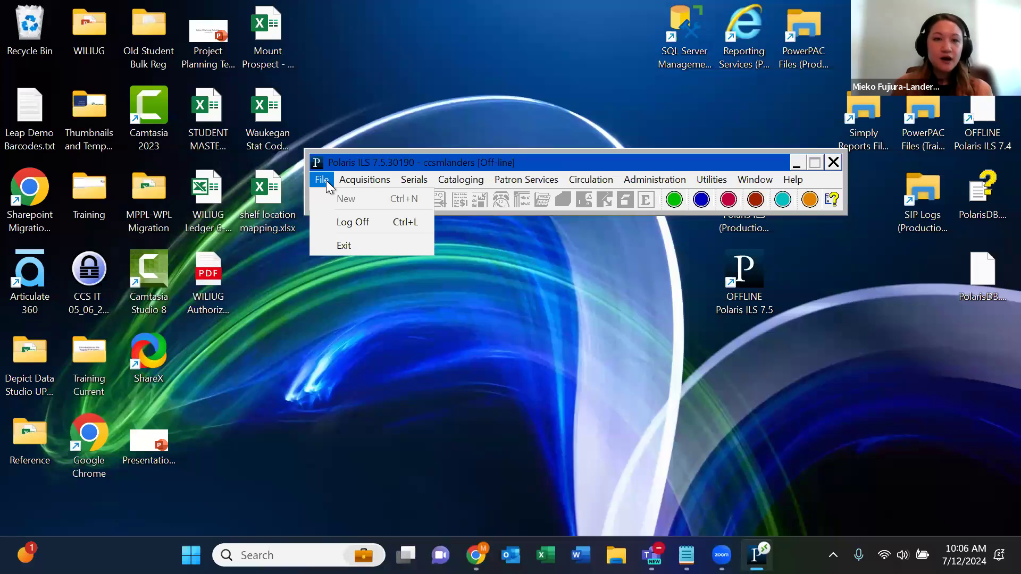
{"action": "left_click", "coordinate": [318, 184]}
{"action": "left_click", "coordinate": [324, 180]}
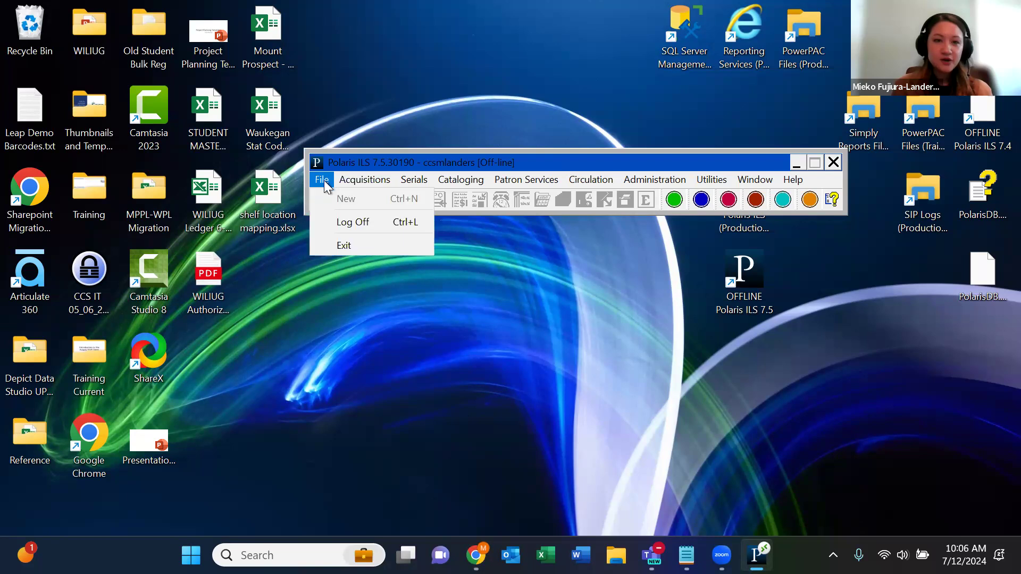
{"action": "left_click", "coordinate": [360, 221]}
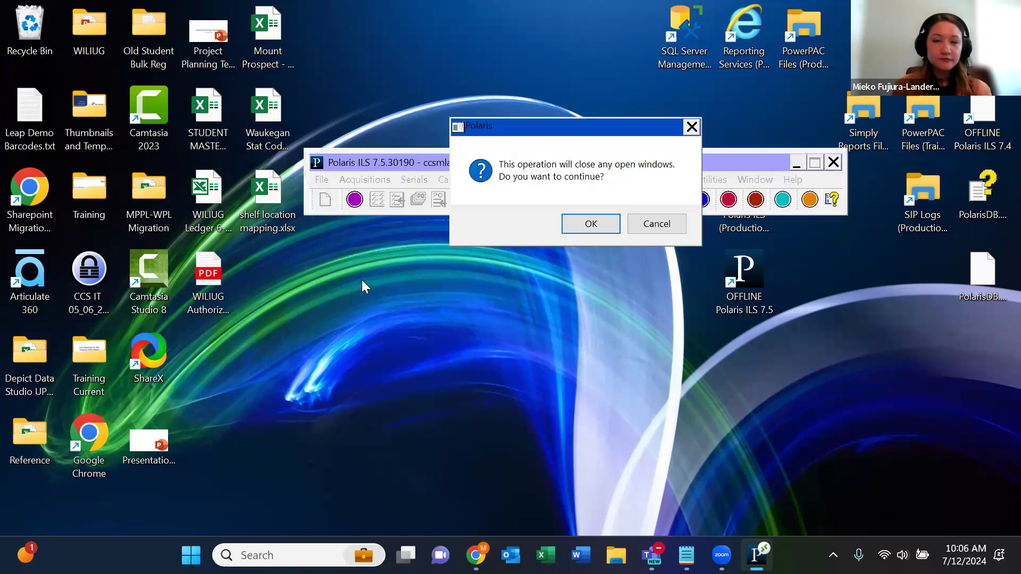
{"action": "left_click", "coordinate": [579, 228]}
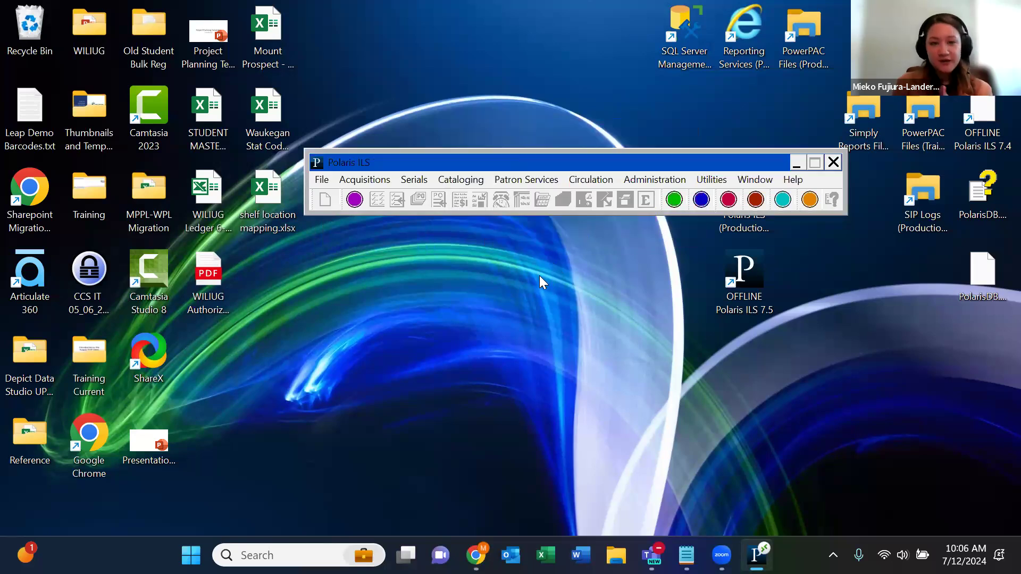
- Log back on via File > Log On with Work off-line ticked under the staff user name
{"action": "left_click", "coordinate": [325, 181]}
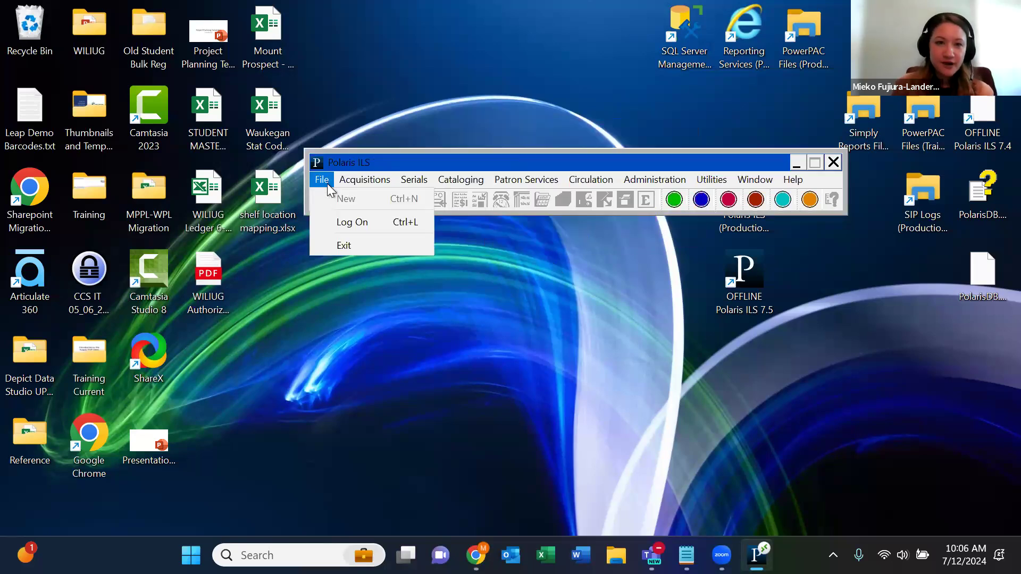
{"action": "left_click", "coordinate": [375, 219]}
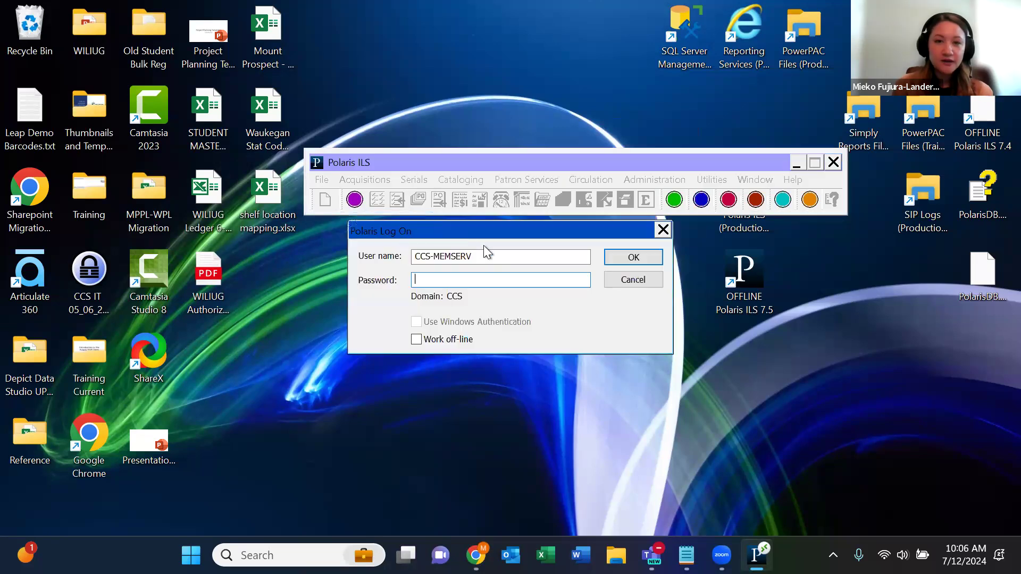
{"action": "left_click", "coordinate": [417, 340]}
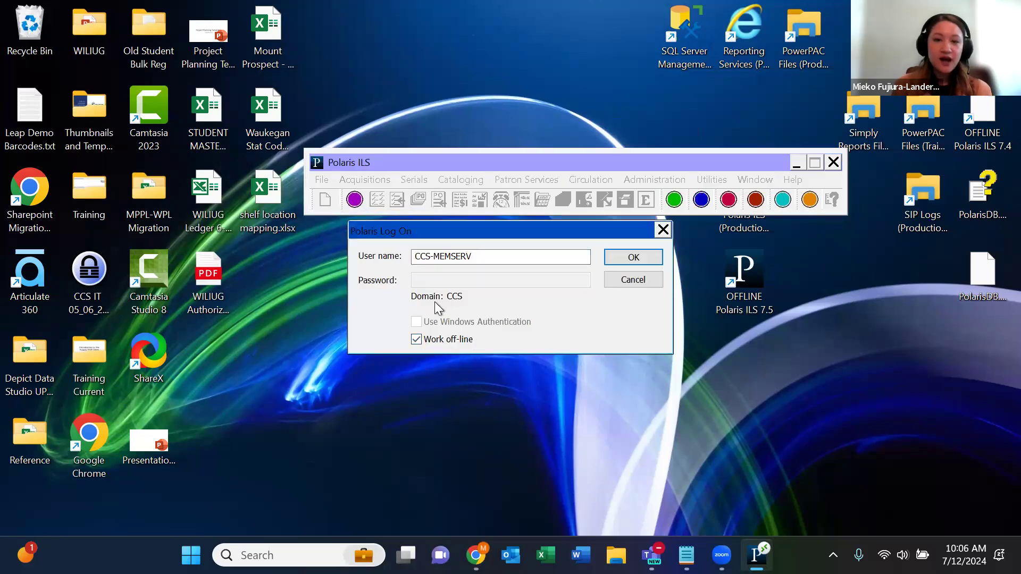
{"action": "left_click_drag", "start_coordinate": [486, 257], "coordinate": [398, 258]}
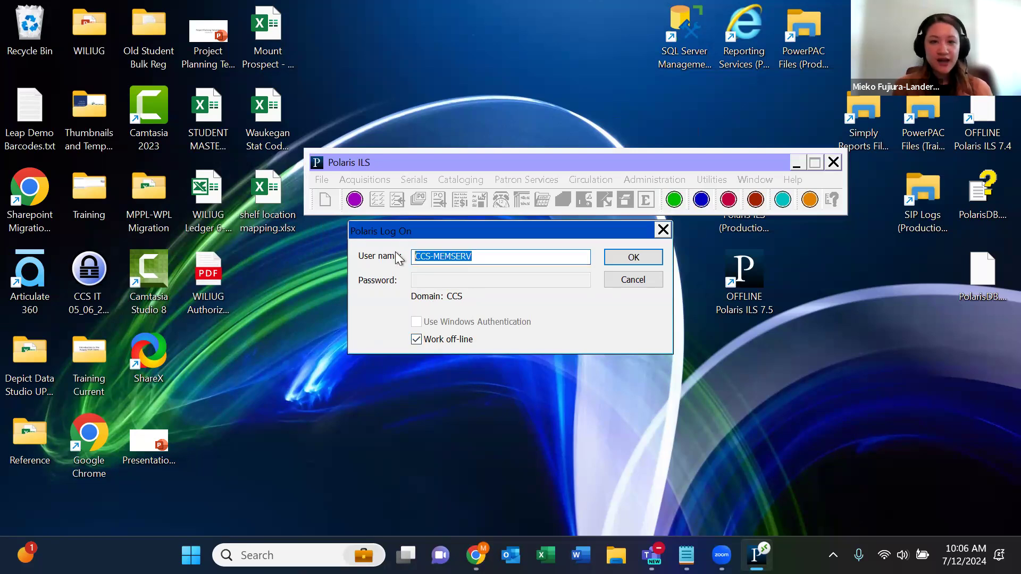
{"action": "left_click", "coordinate": [634, 258]}
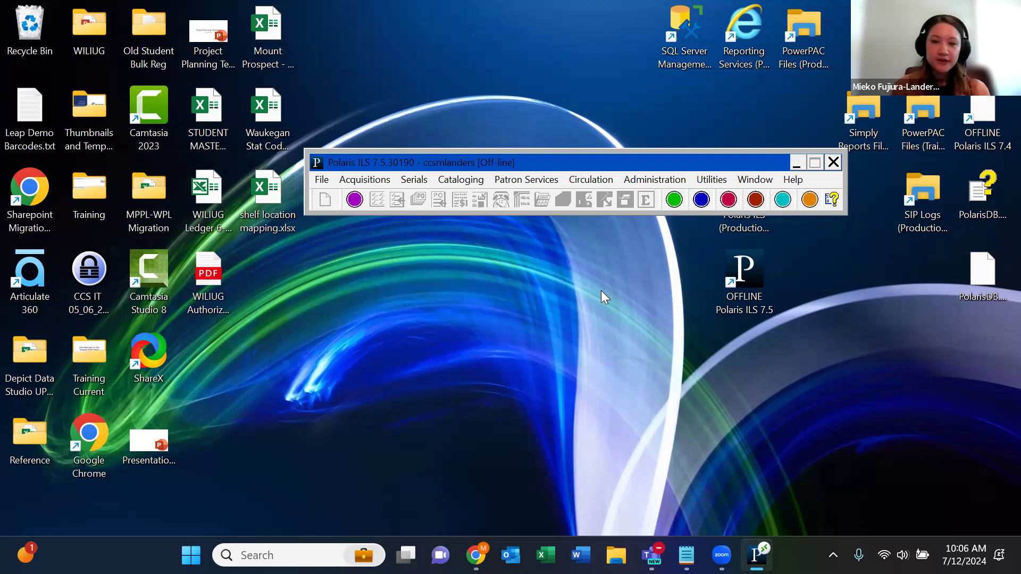
- Present the Circ Tech Group Slides deck from the current slide and advance to the Polaris Offline Review resources slide
{"action": "left_click", "coordinate": [476, 555]}
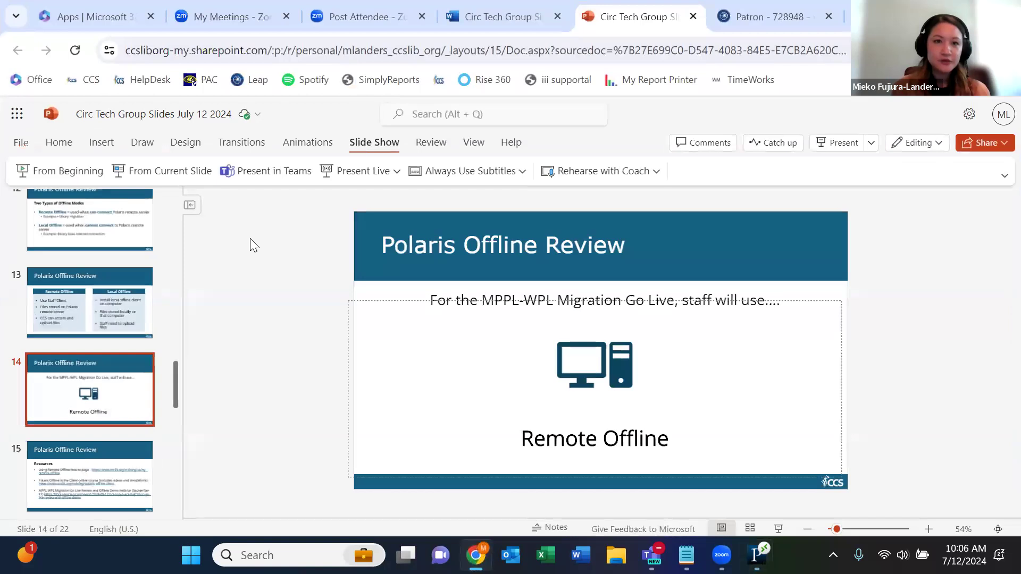
{"action": "left_click", "coordinate": [597, 171]}
{"action": "left_click", "coordinate": [597, 170]}
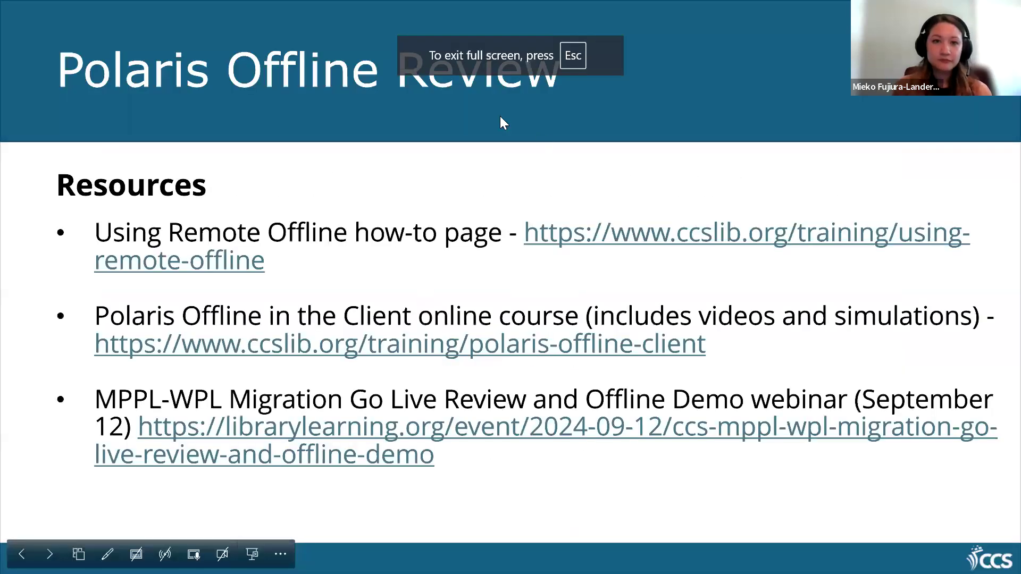